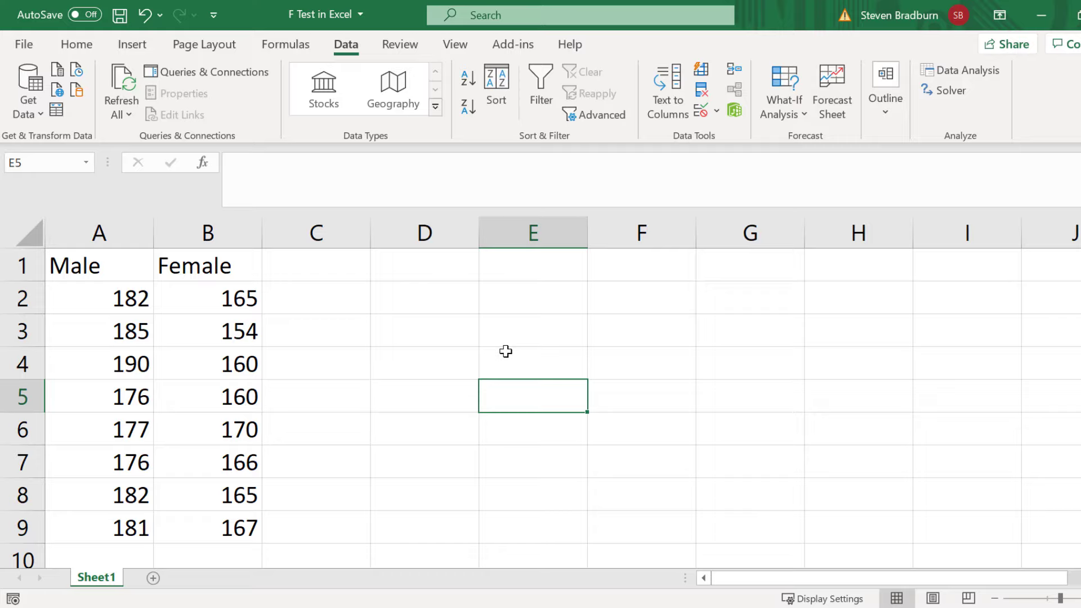
Step: Calculate the sample variance of the Male values in A11 with =VAR.S(A2:A9)
{"action": "left_click", "coordinate": [508, 352]}
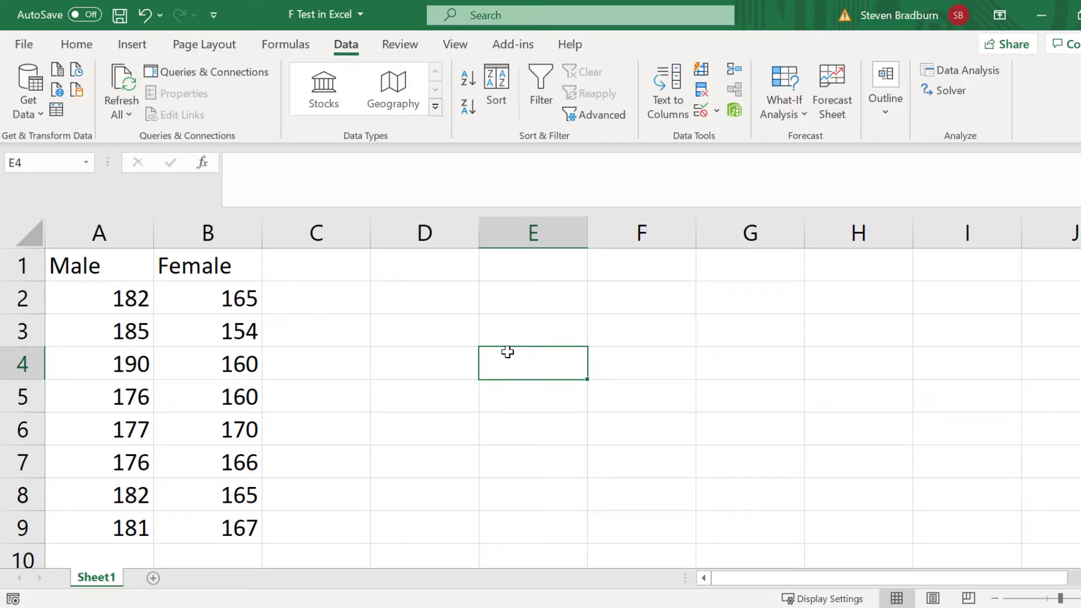
{"action": "scroll", "coordinate": [507, 352], "scroll_direction": "down", "scroll_amount": 2, "text": "ctrl"}
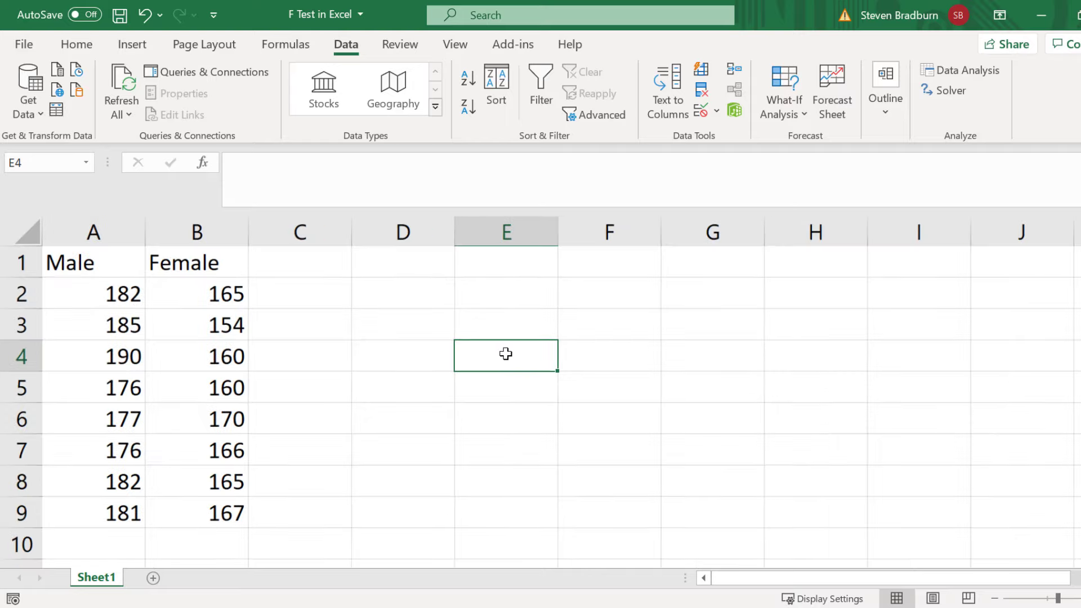
{"action": "scroll", "coordinate": [506, 354], "scroll_direction": "down", "scroll_amount": 2, "text": "ctrl"}
{"action": "left_click", "coordinate": [100, 527]}
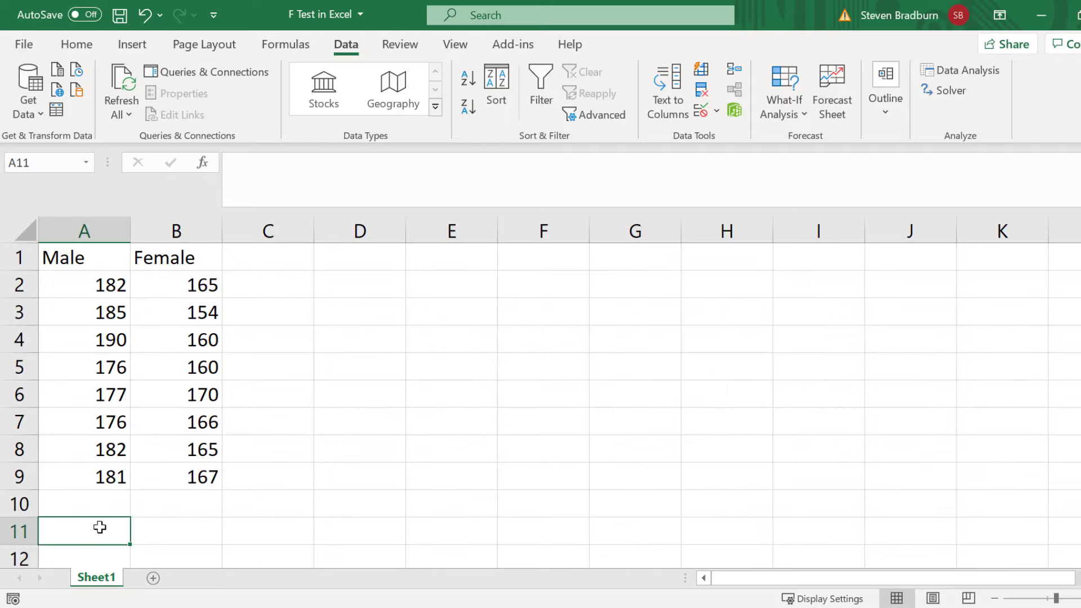
{"action": "type", "text": "=VA"}
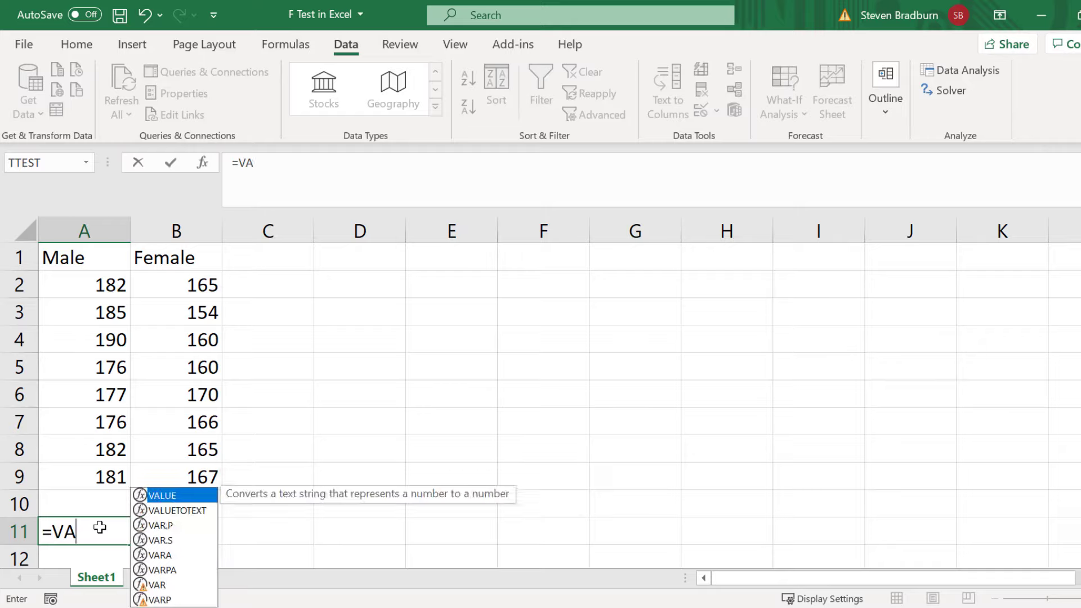
{"action": "type", "text": "R.S"}
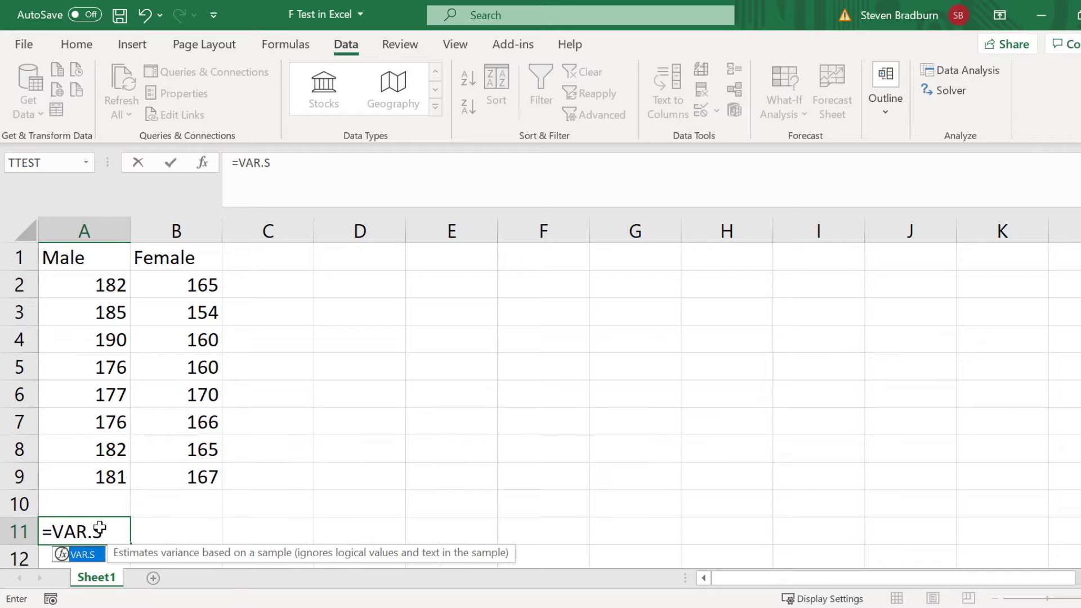
{"action": "type", "text": "("}
{"action": "left_click", "coordinate": [89, 293]}
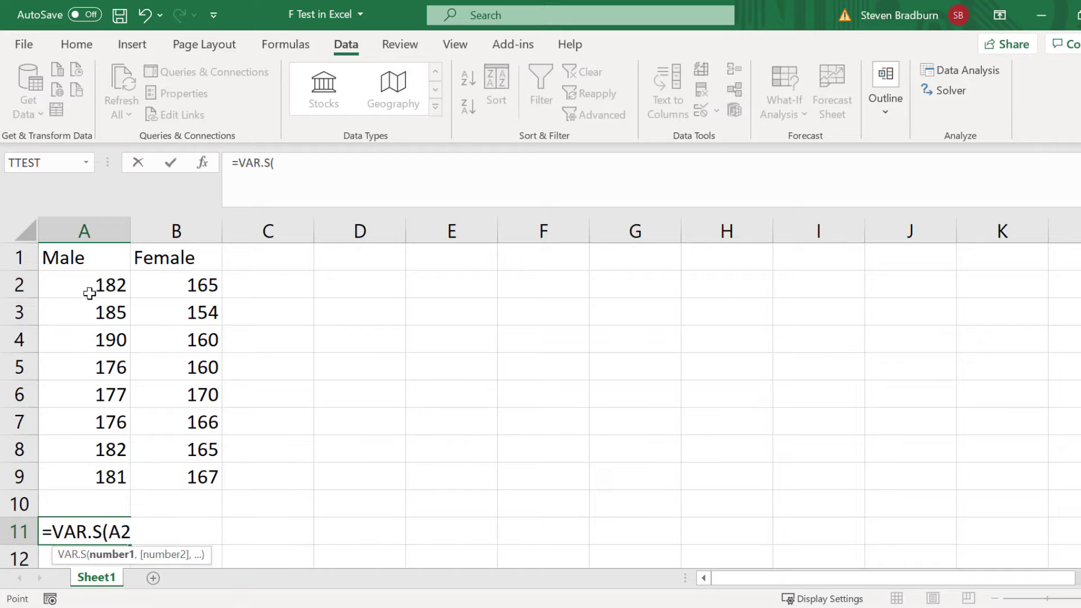
{"action": "left_click_drag", "start_coordinate": [90, 293], "coordinate": [77, 479]}
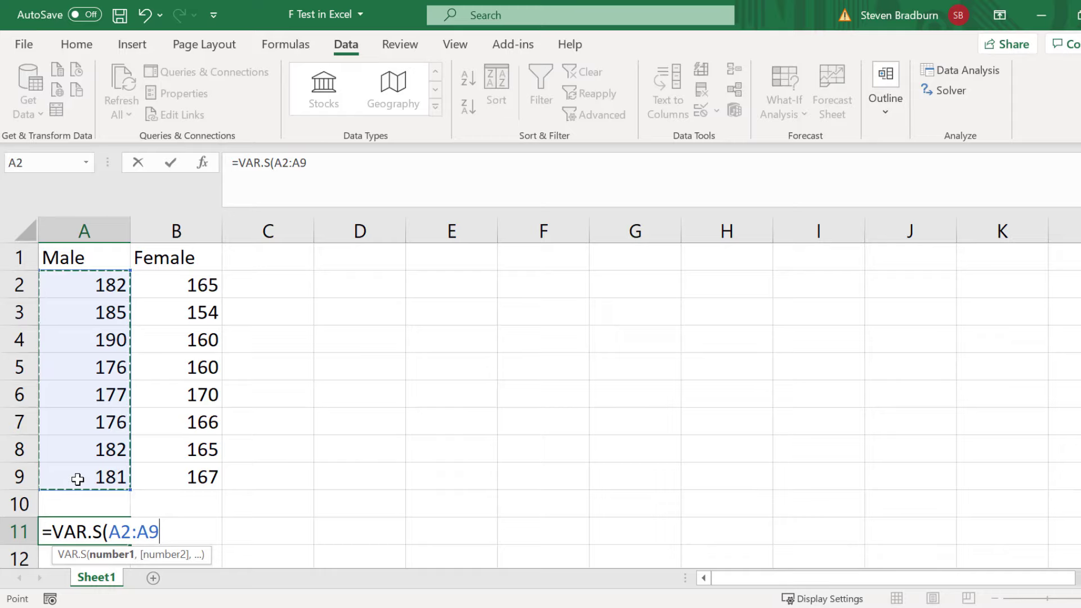
{"action": "type", "text": ")"}
{"action": "key", "text": "Return"}
{"action": "scroll", "coordinate": [78, 479], "scroll_direction": "up", "scroll_amount": 1}
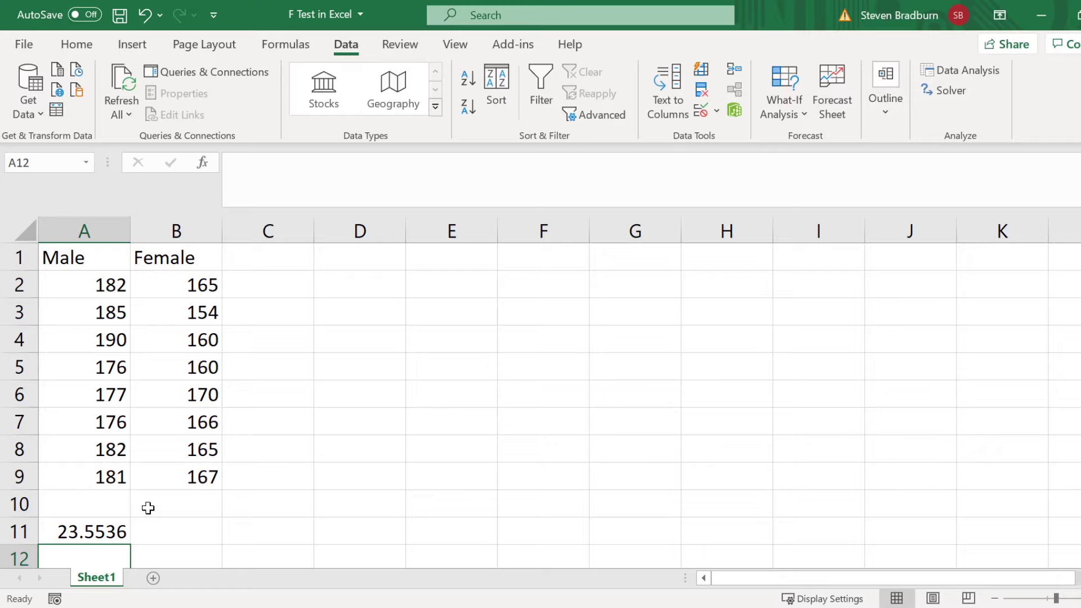
Step: Calculate the sample variance of the Female values in B11 with =VAR.S over B2:B9
{"action": "left_click", "coordinate": [179, 528]}
{"action": "type", "text": "=VAR.S("}
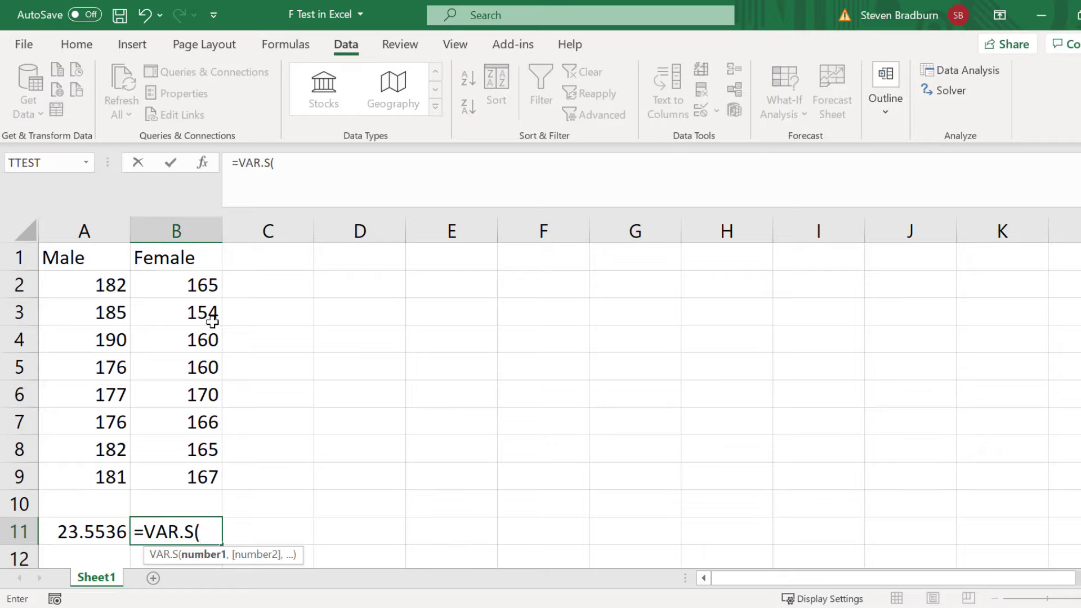
{"action": "left_click_drag", "start_coordinate": [191, 285], "coordinate": [186, 470]}
{"action": "type", "text": ")"}
{"action": "key", "text": "Return"}
{"action": "scroll", "coordinate": [187, 470], "scroll_direction": "up", "scroll_amount": 1}
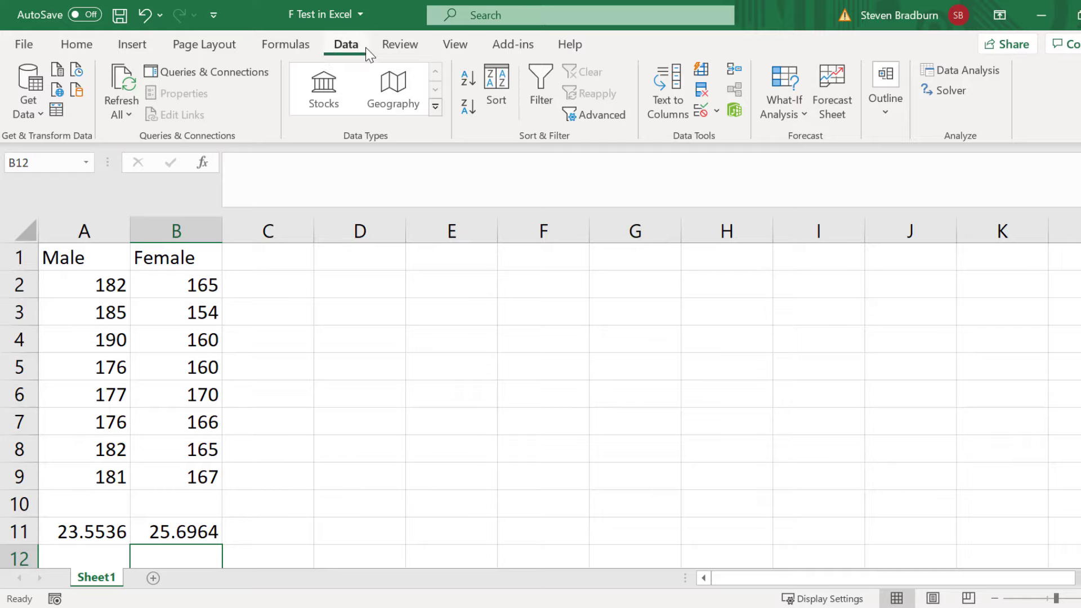
Step: Set up an F-Test Two-Sample for Variances analysis with B1:B9 as the variable 1 range and A1:A9 as the variable 2 range
{"action": "left_click", "coordinate": [946, 74]}
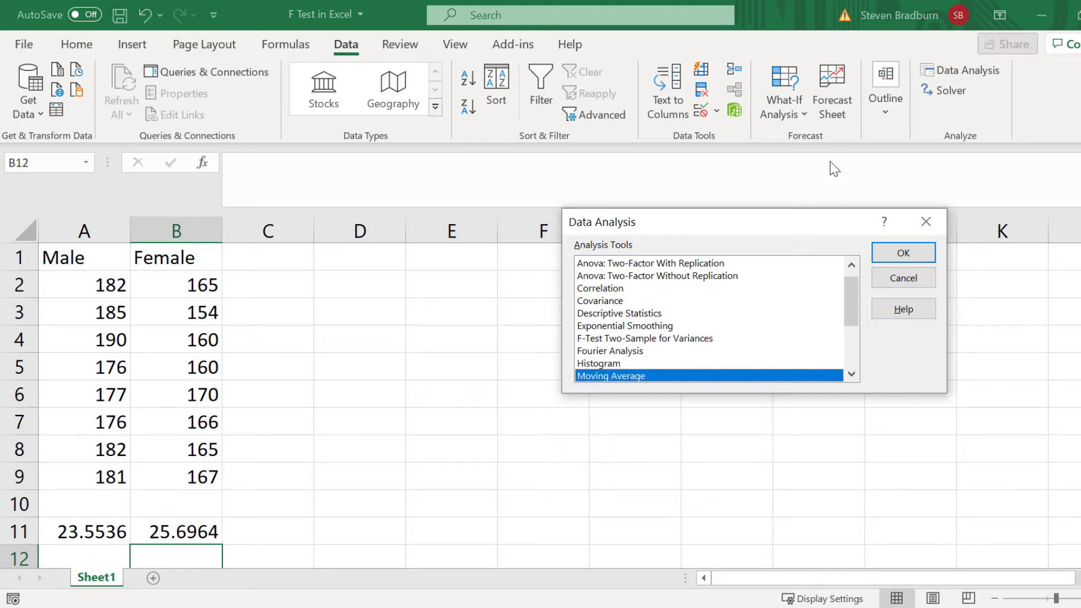
{"action": "left_click", "coordinate": [624, 339]}
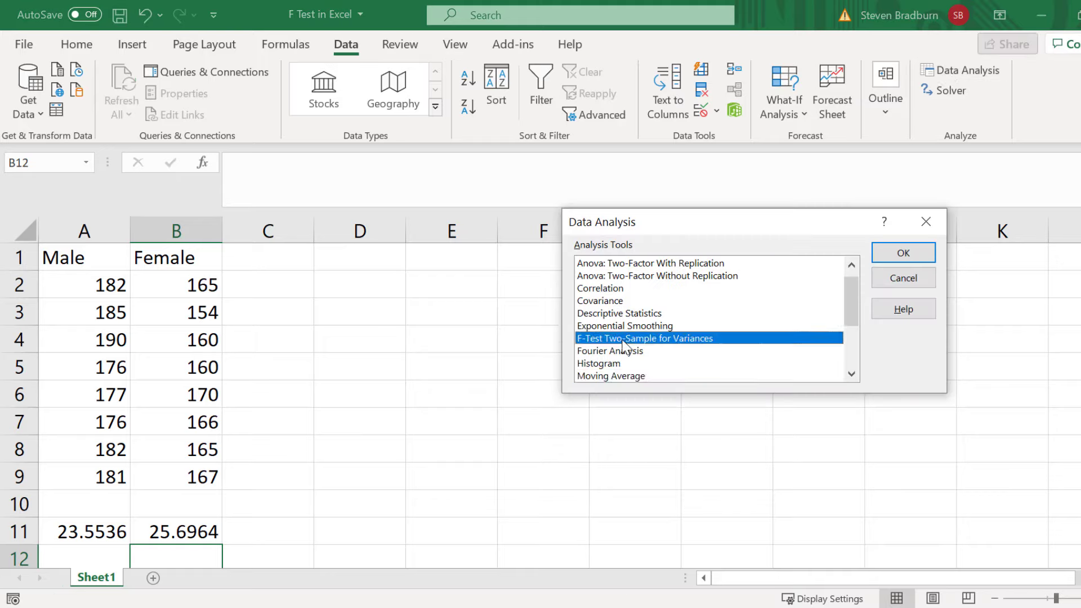
{"action": "left_click", "coordinate": [876, 254]}
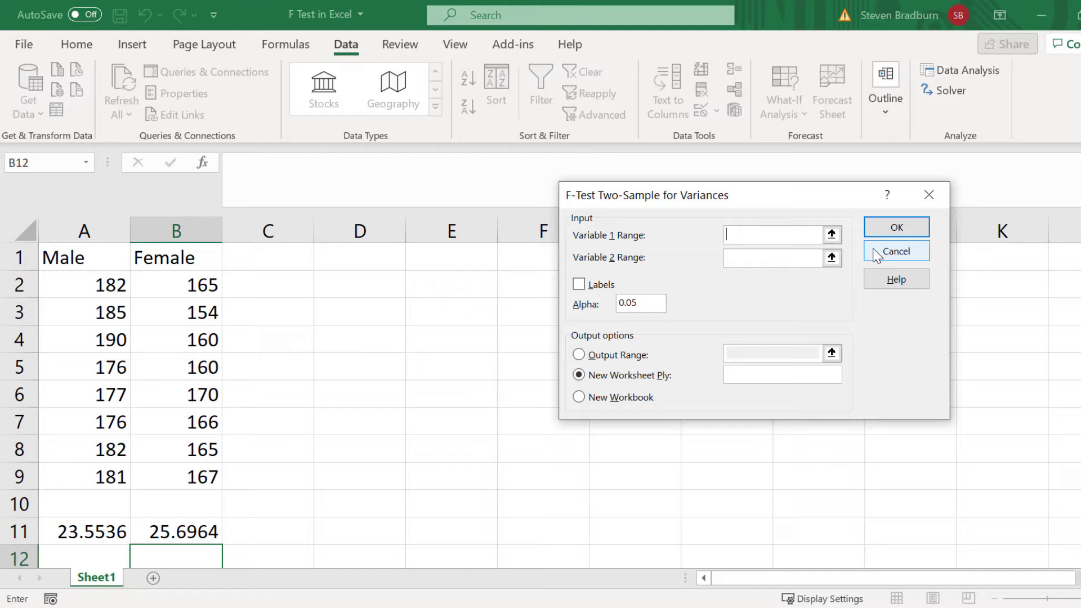
{"action": "left_click", "coordinate": [832, 234]}
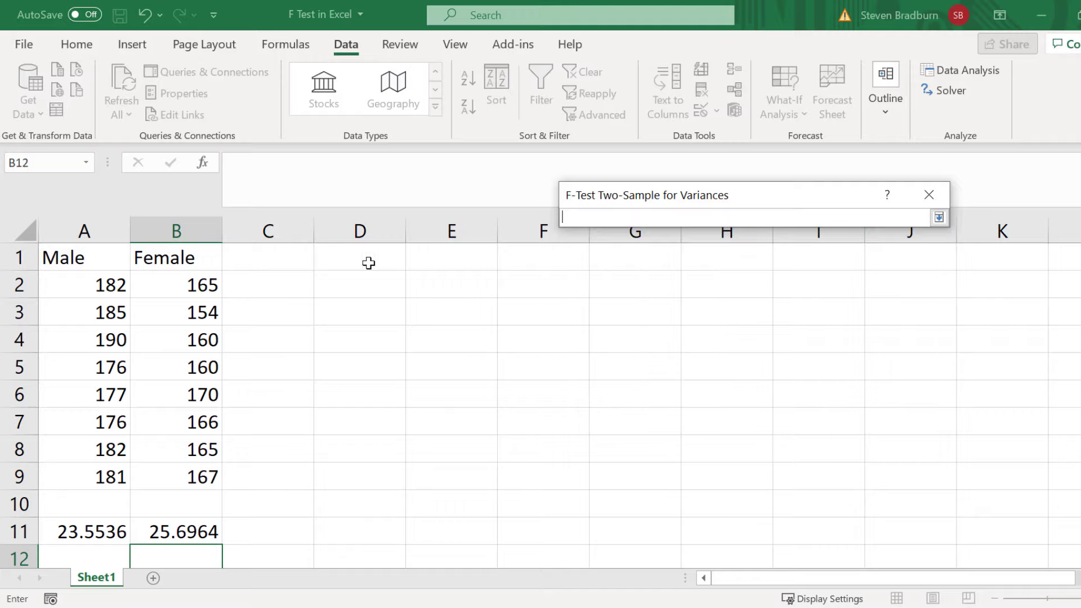
{"action": "left_click_drag", "start_coordinate": [190, 254], "coordinate": [208, 462]}
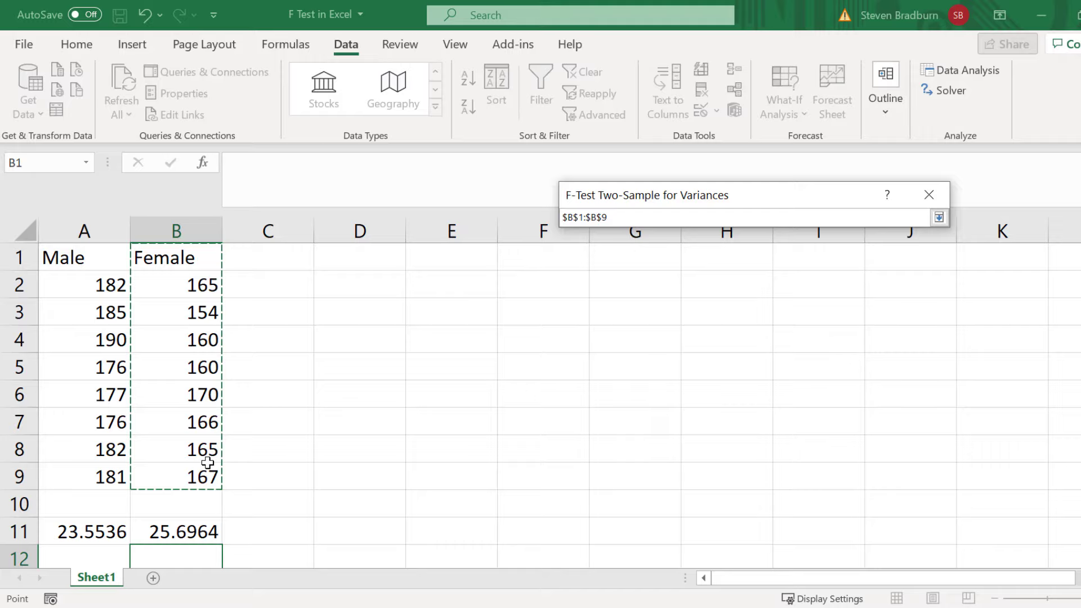
{"action": "key", "text": "Return"}
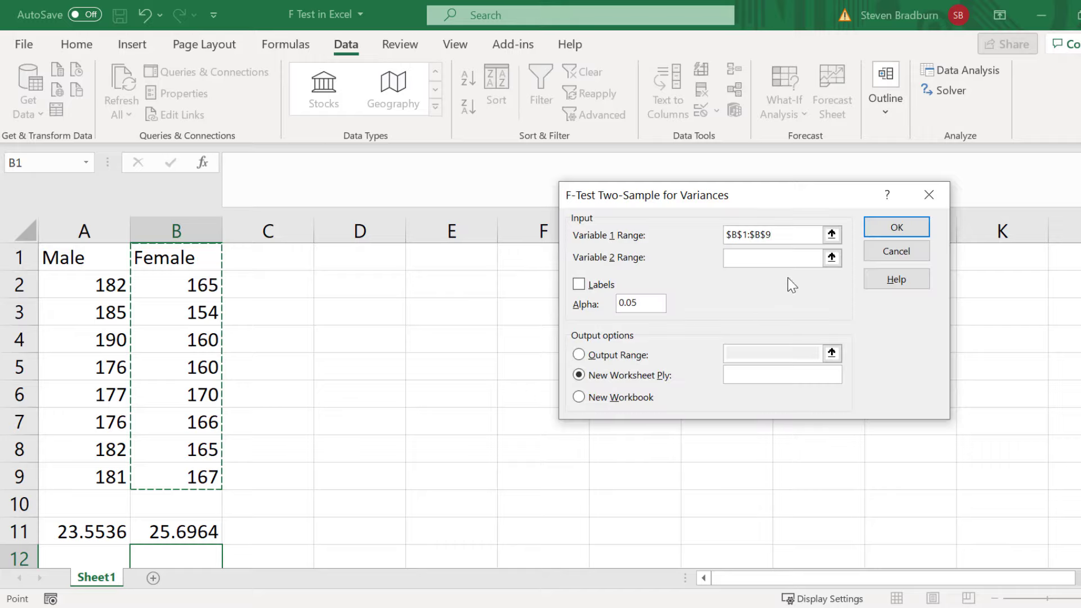
{"action": "left_click", "coordinate": [831, 257]}
{"action": "left_click_drag", "start_coordinate": [113, 261], "coordinate": [93, 471]}
{"action": "key", "text": "Return"}
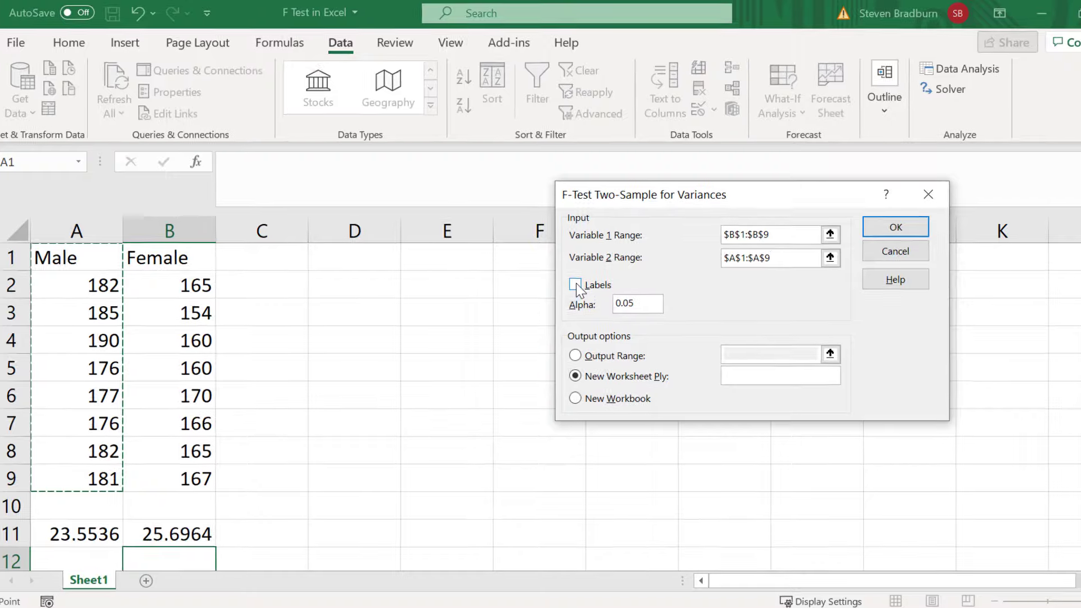
Step: Mark the F-test ranges as including labels and run the test with output to a new worksheet named Results
{"action": "left_click", "coordinate": [574, 284]}
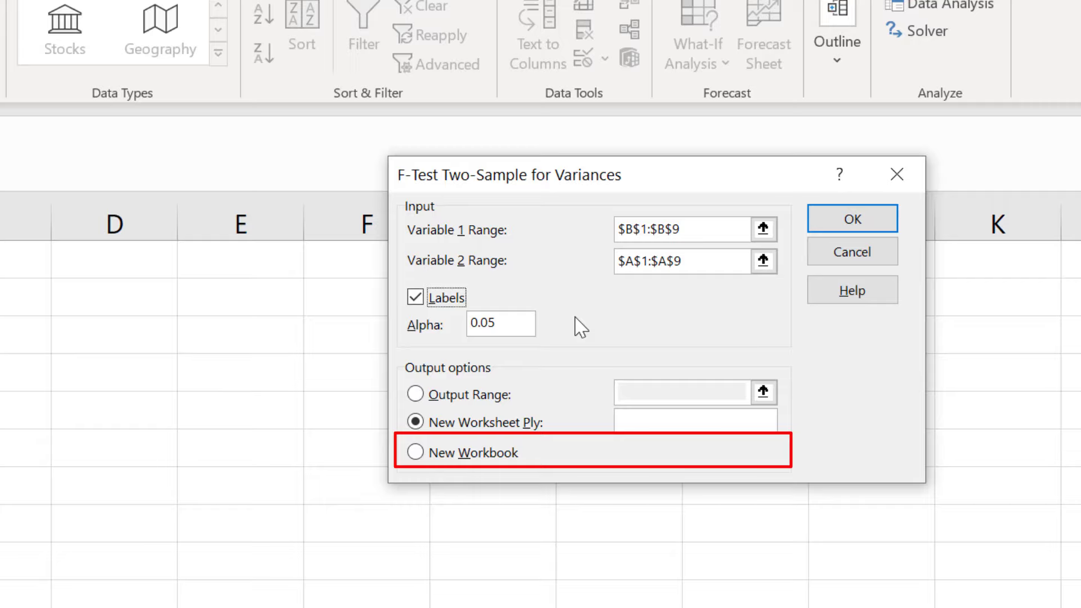
{"action": "left_click", "coordinate": [642, 423]}
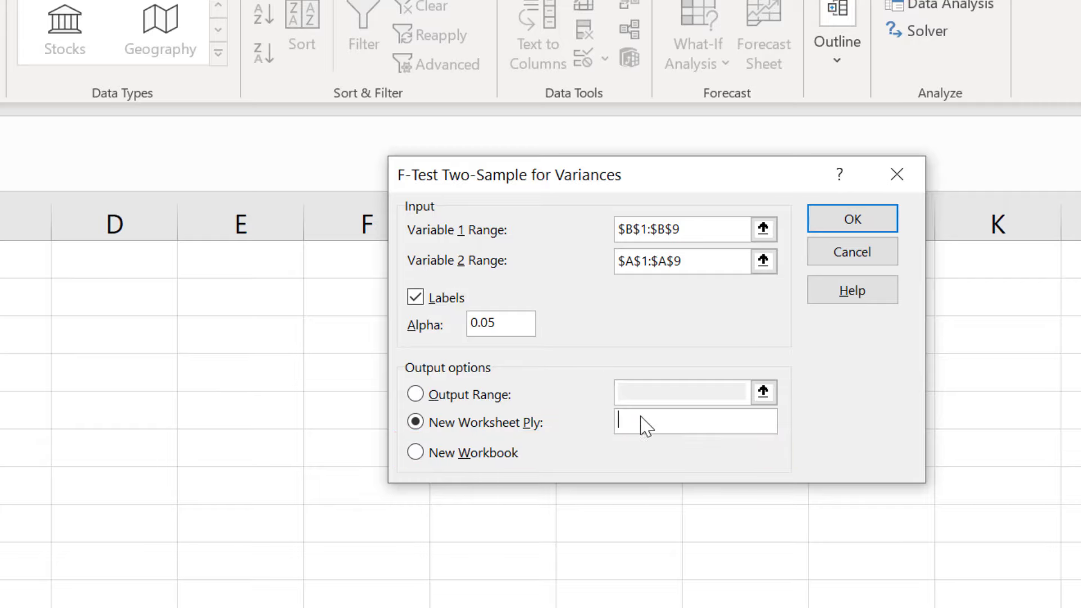
{"action": "type", "text": "Results"}
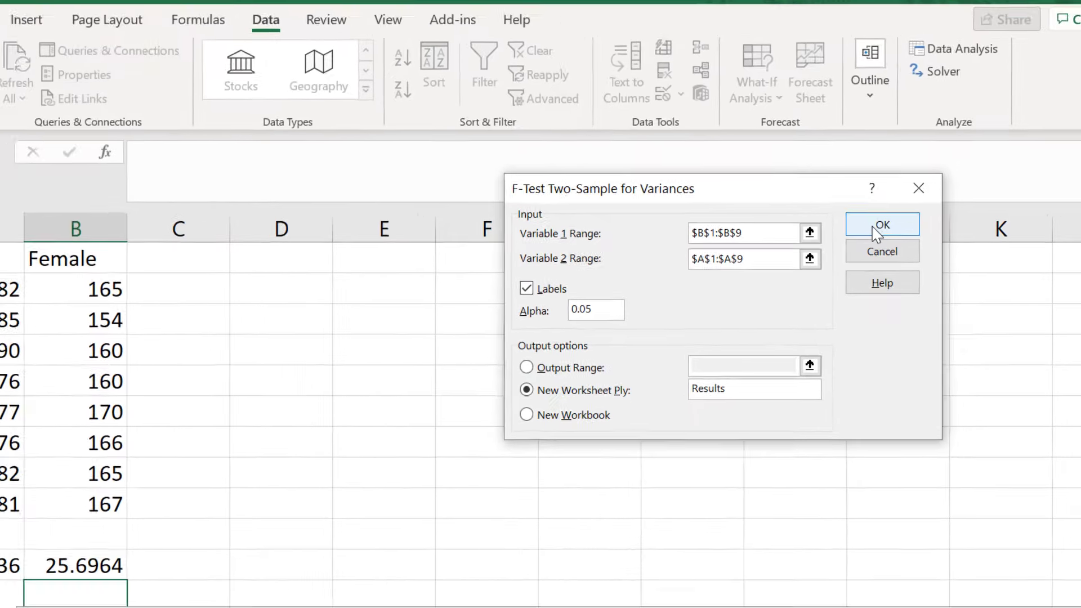
{"action": "left_click", "coordinate": [852, 220]}
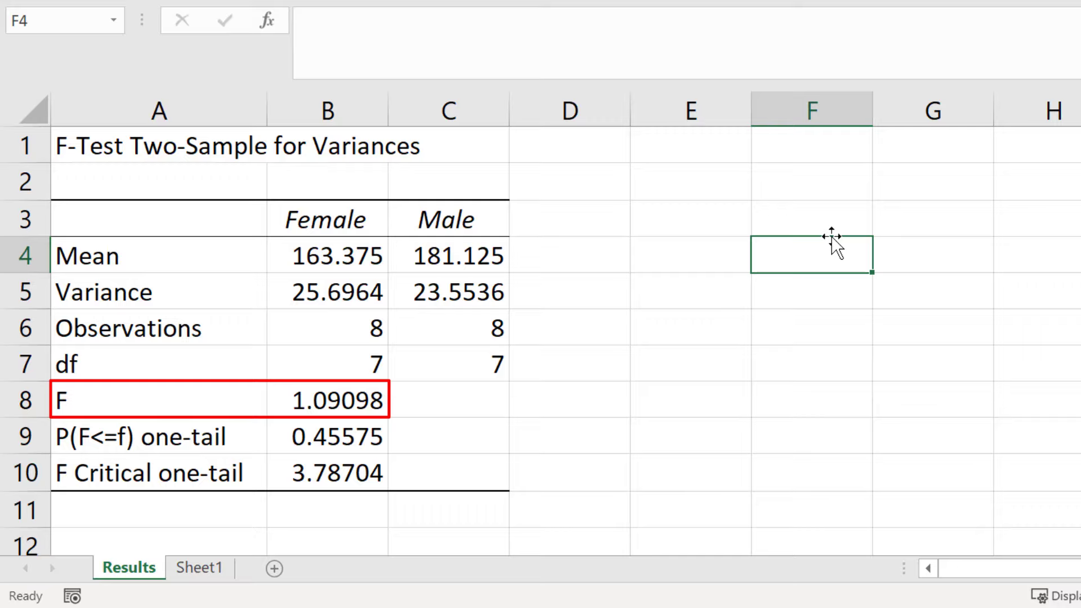
Step: Compute the F ratio manually in D8 of the Results sheet by dividing the Female variance by the Male variance (=B5/C5)
{"action": "left_click", "coordinate": [554, 403]}
{"action": "type", "text": "="}
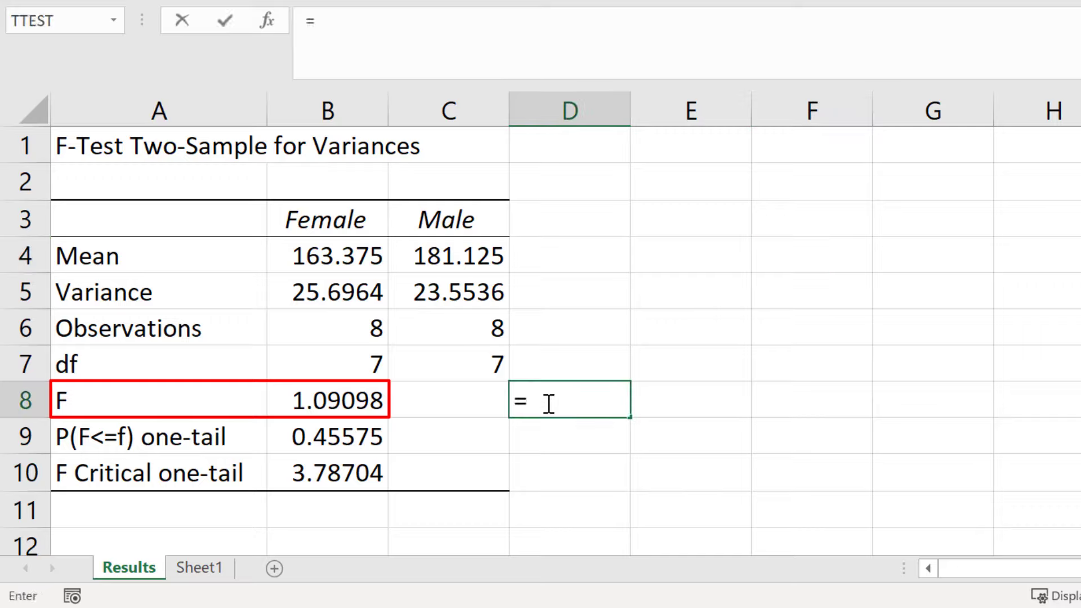
{"action": "left_click", "coordinate": [352, 291]}
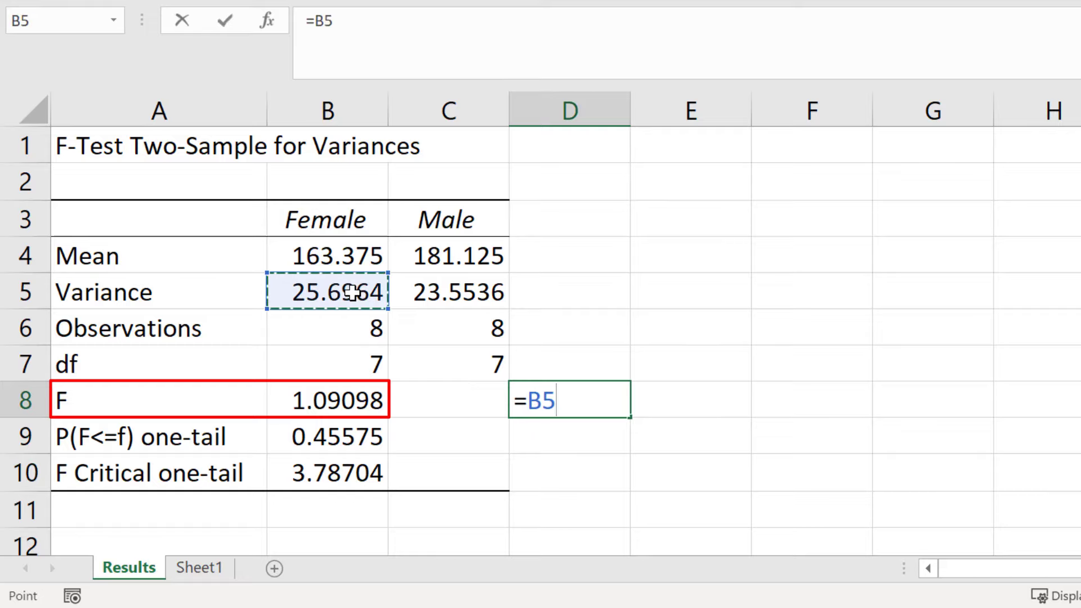
{"action": "type", "text": "/"}
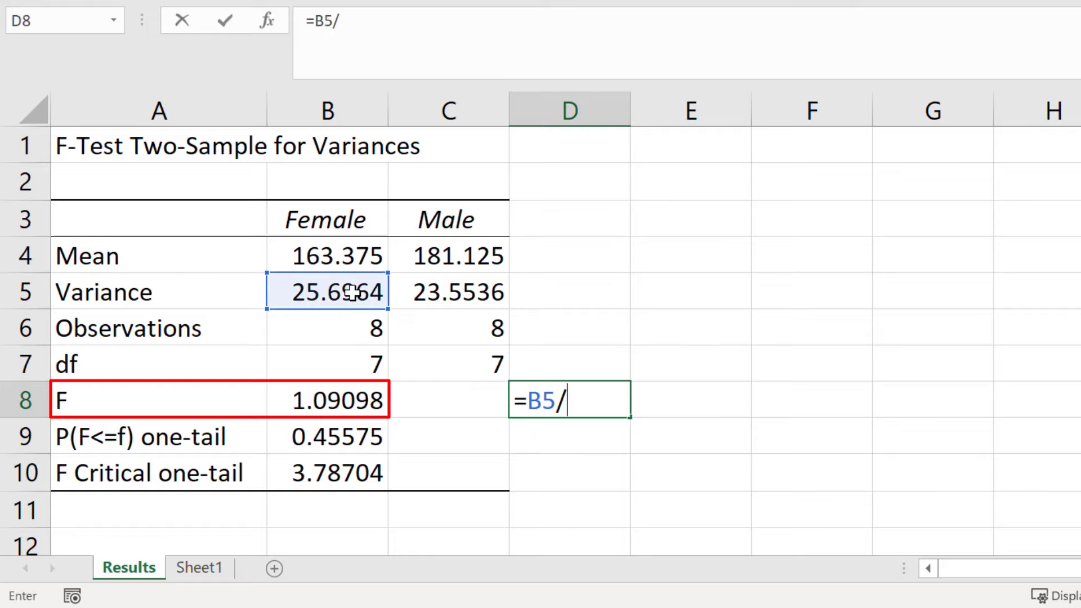
{"action": "left_click", "coordinate": [400, 287]}
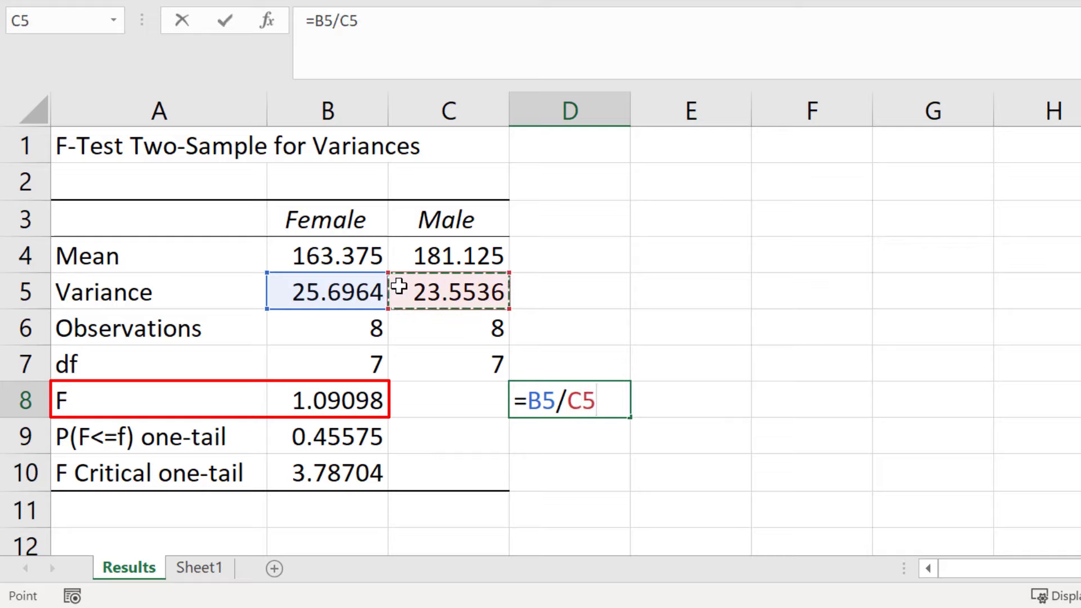
{"action": "key", "text": "Return"}
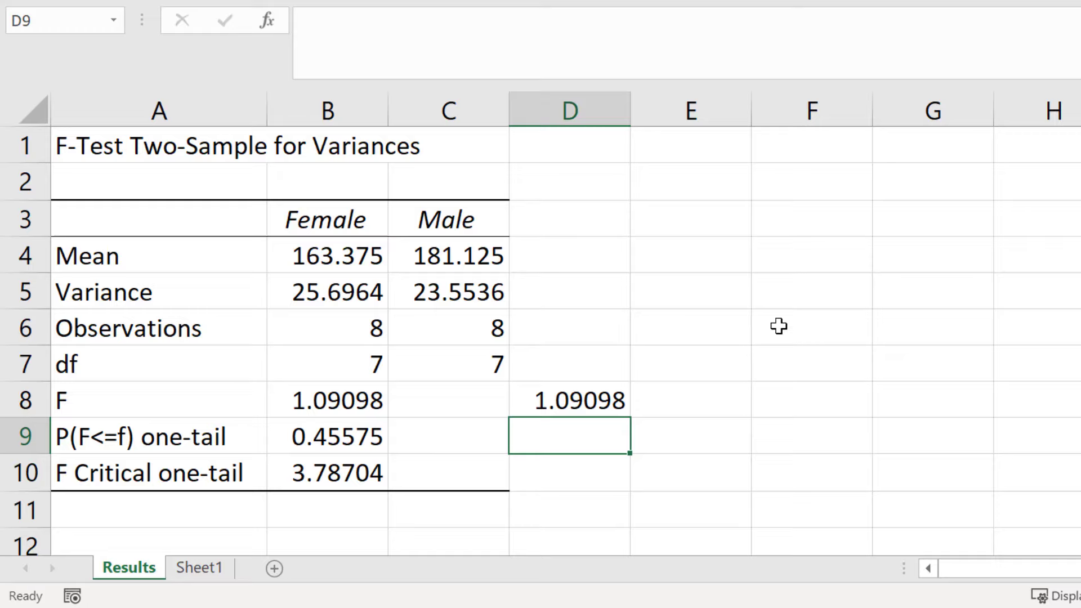
Step: Label cell A11 below the results table as "P two-tail"
{"action": "left_click", "coordinate": [194, 508]}
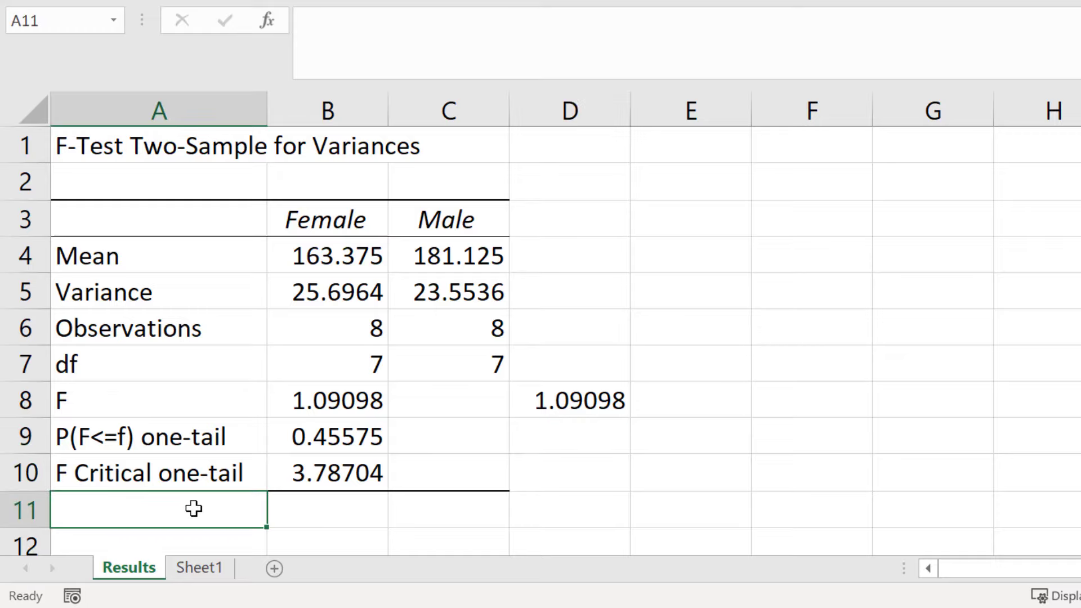
{"action": "type", "text": "P two-tail"}
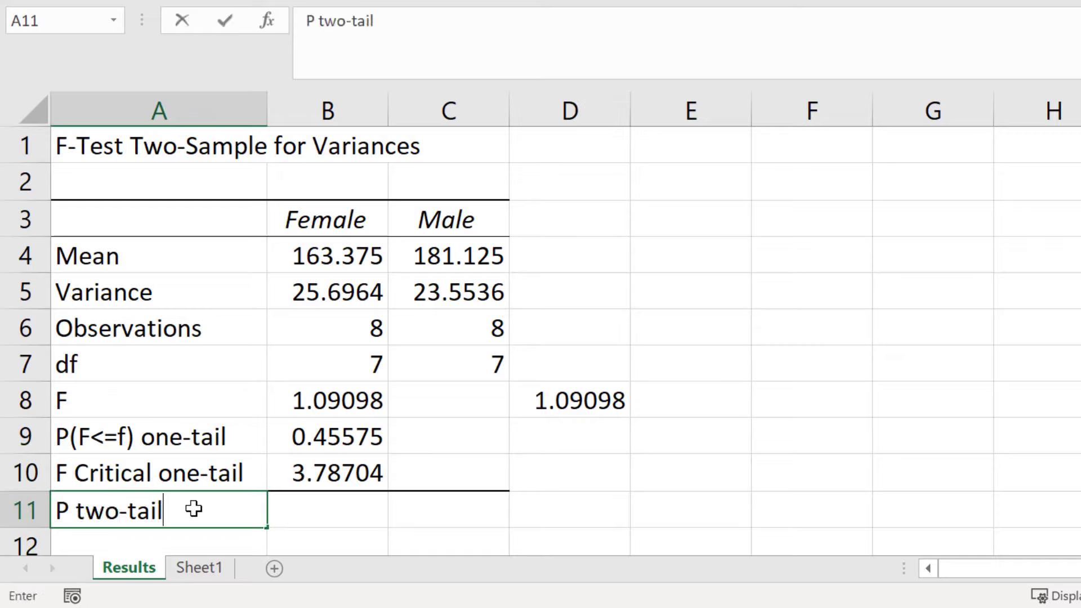
{"action": "key", "text": "Tab"}
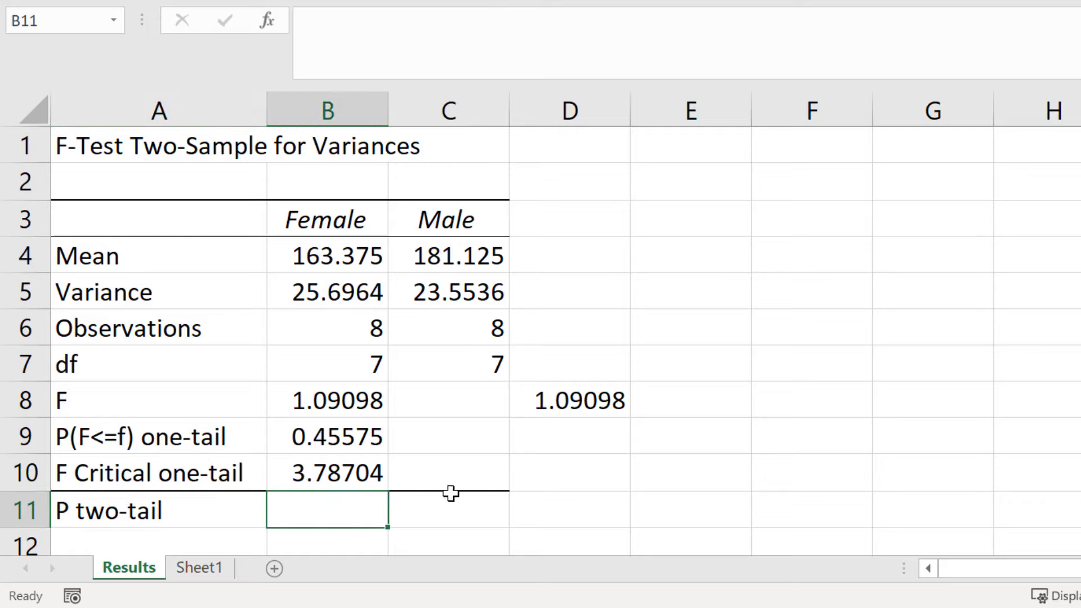
Step: Calculate the two-tailed p-value in B11 with =F.TEST(Sheet1!A2:A9,Sheet1!B2:B9)
{"action": "type", "text": "=F."}
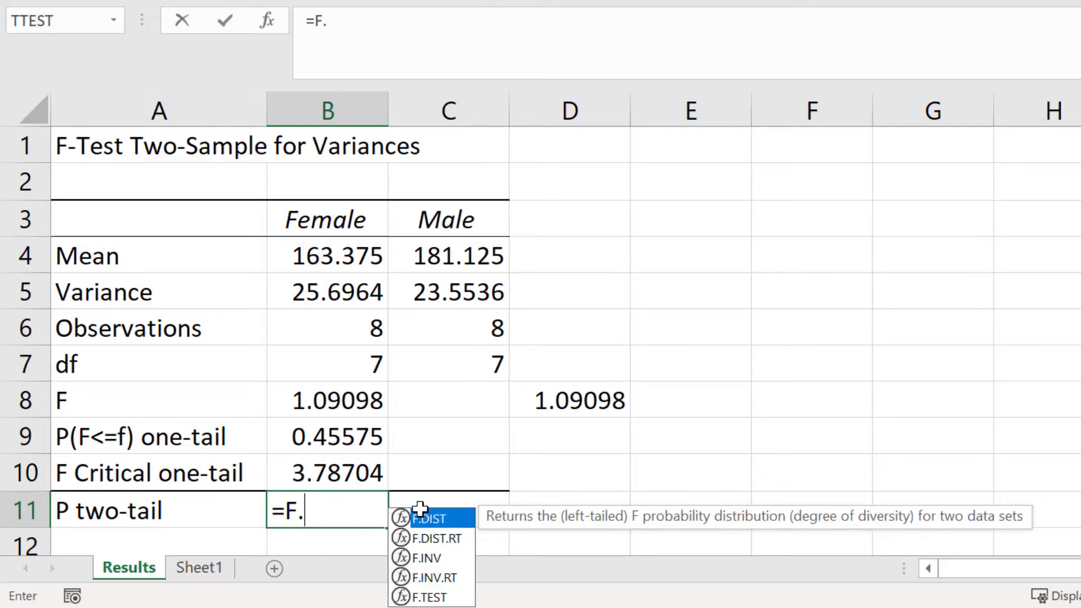
{"action": "type", "text": "TEST("}
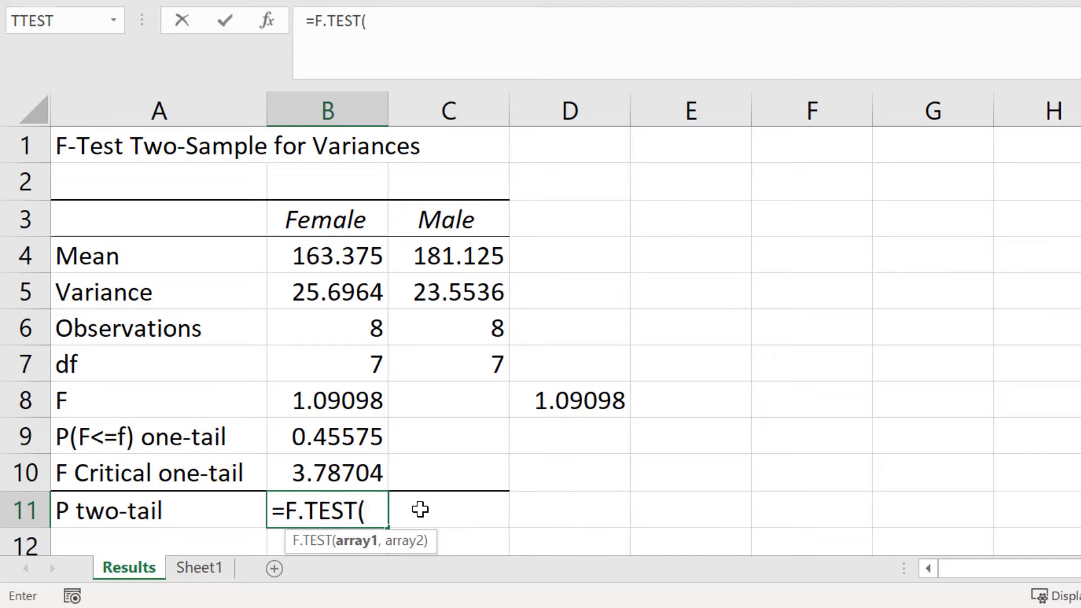
{"action": "left_click", "coordinate": [204, 568]}
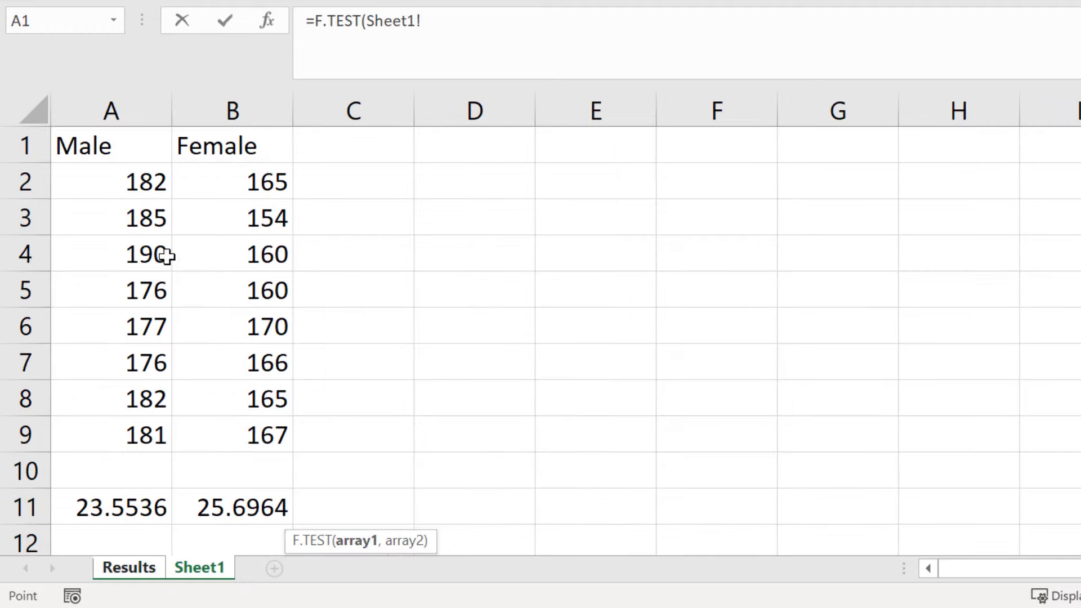
{"action": "left_click_drag", "start_coordinate": [135, 182], "coordinate": [131, 435]}
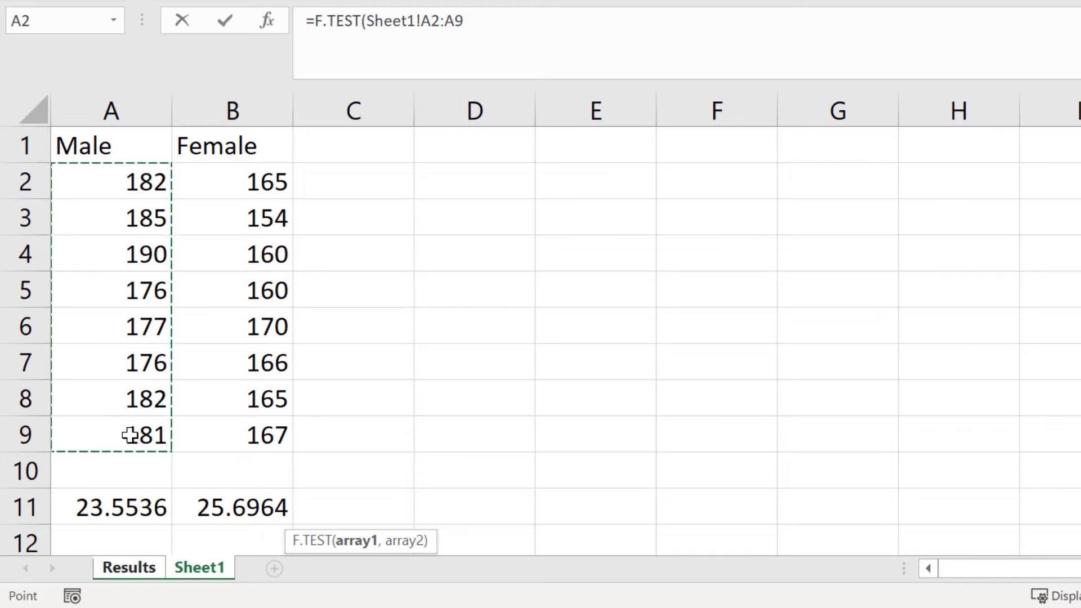
{"action": "type", "text": ","}
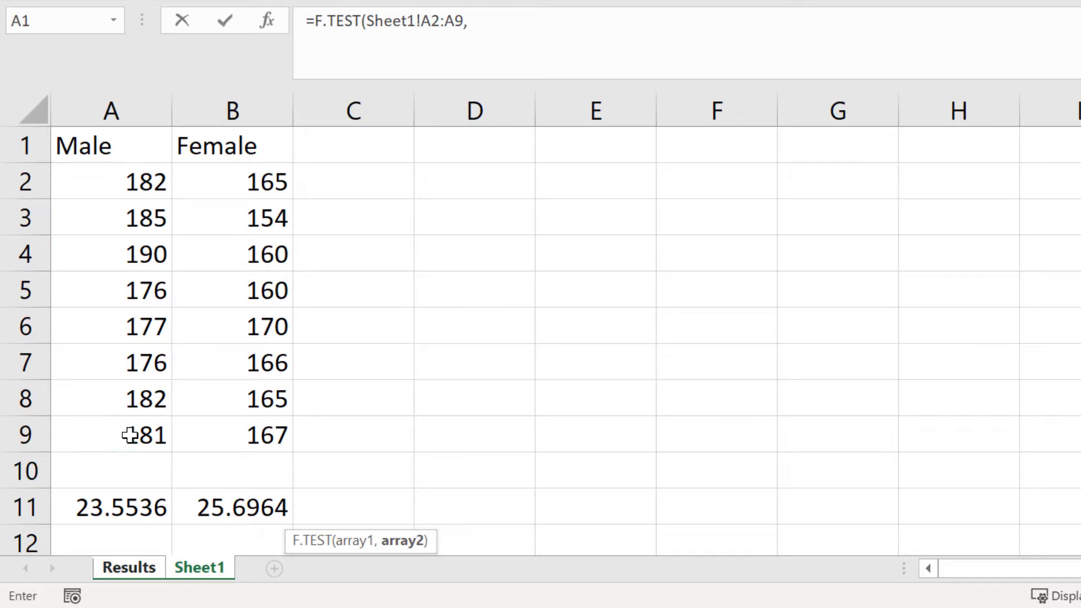
{"action": "left_click_drag", "start_coordinate": [212, 183], "coordinate": [209, 430]}
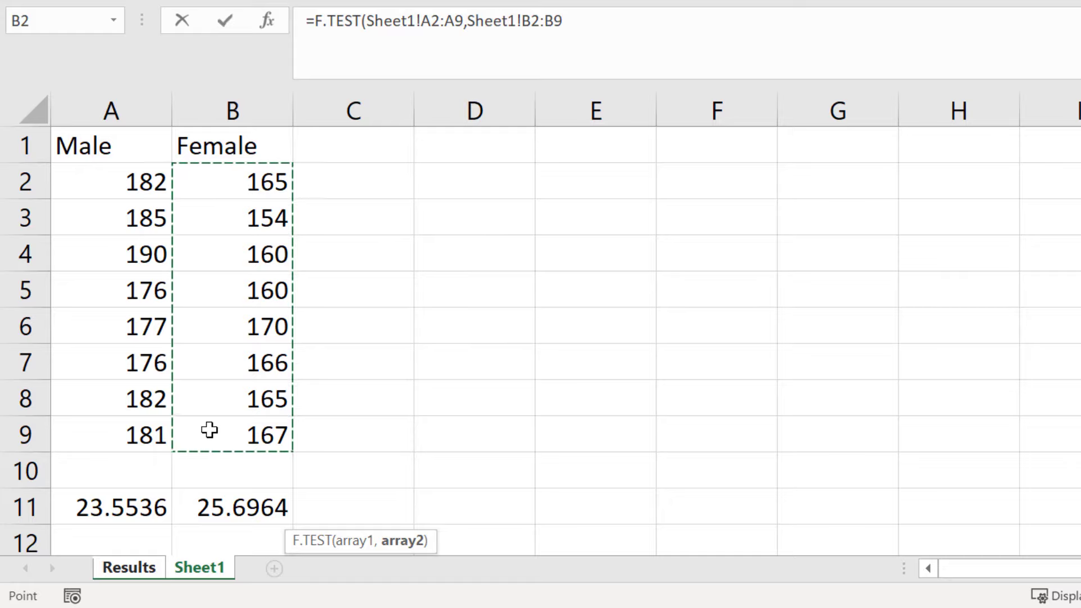
{"action": "type", "text": ")"}
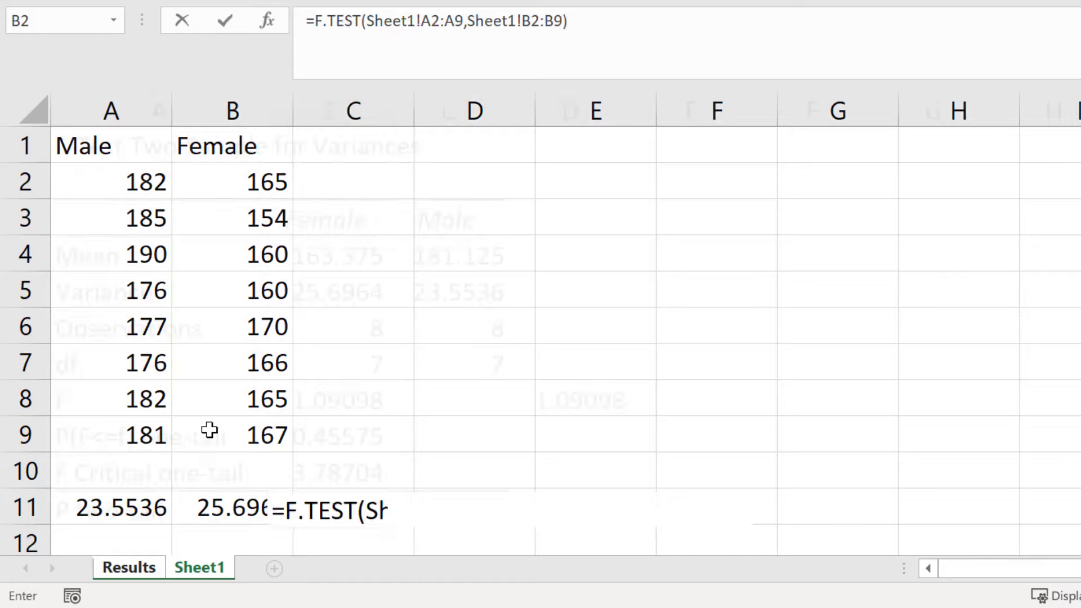
{"action": "key", "text": "Return"}
{"action": "scroll", "coordinate": [212, 423], "scroll_direction": "up", "scroll_amount": 1}
{"action": "left_click", "coordinate": [628, 493]}
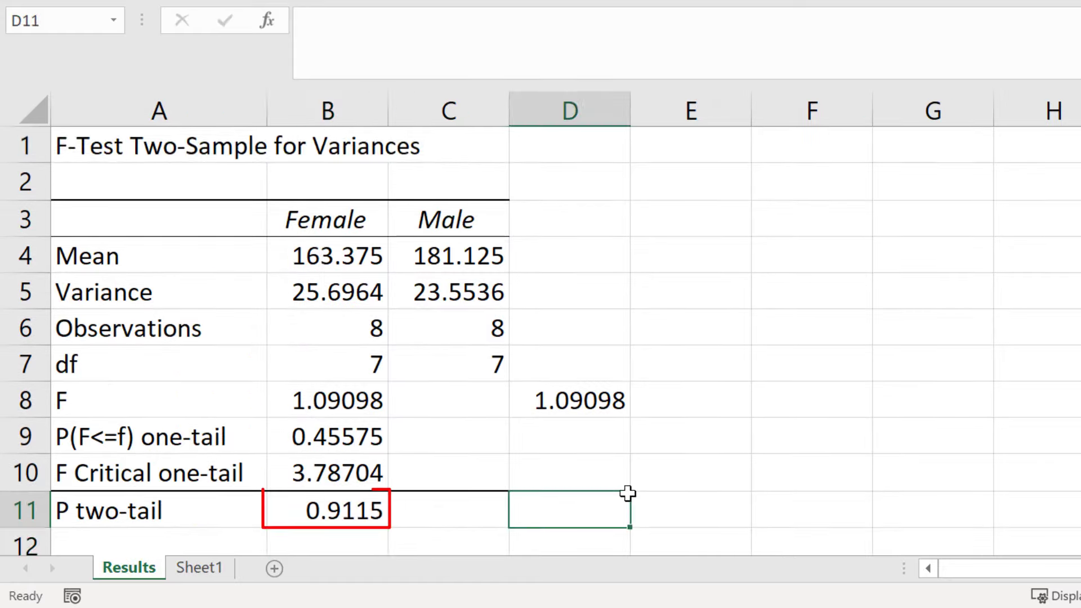